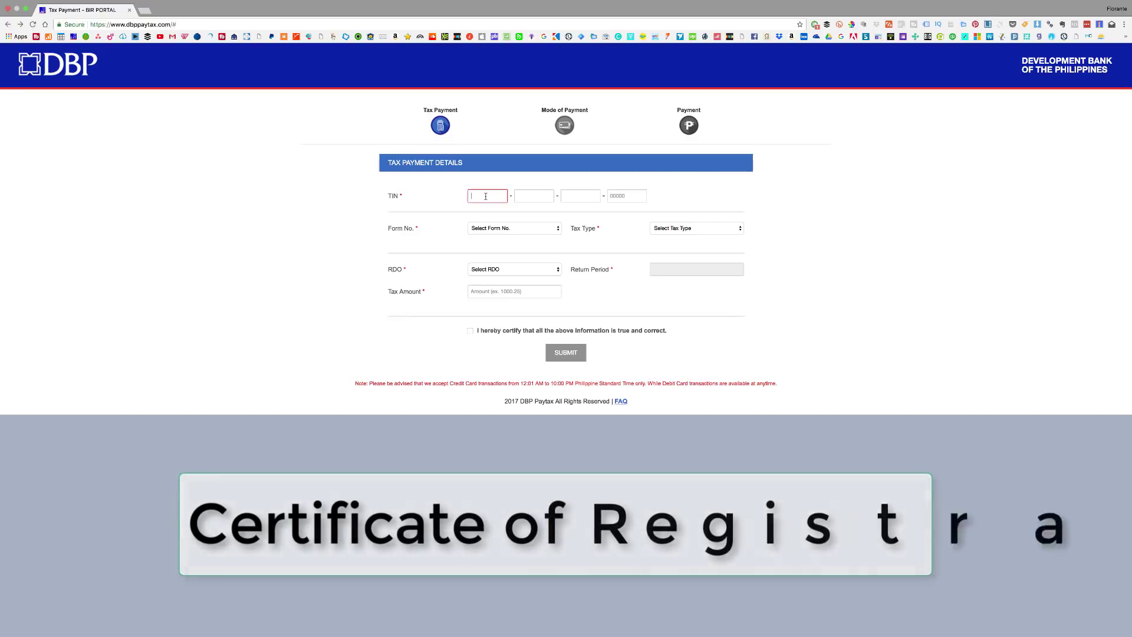
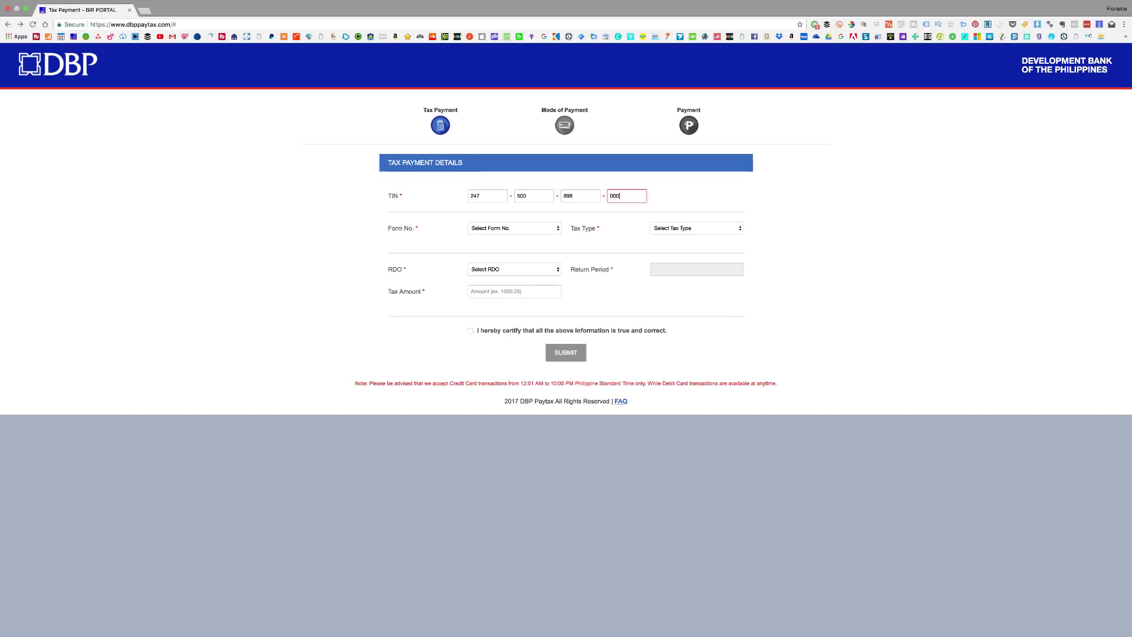
# Enter the taxpayer's TIN across the four fields and submit a first captcha attempt
pyautogui.press('Tab')
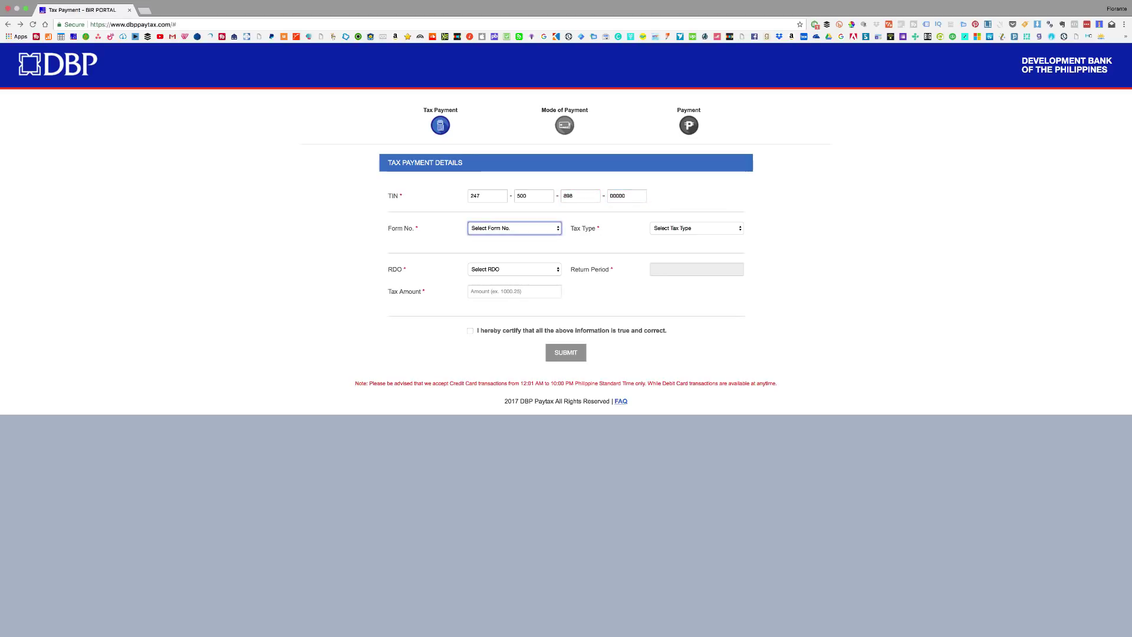
pyautogui.click(528, 230)
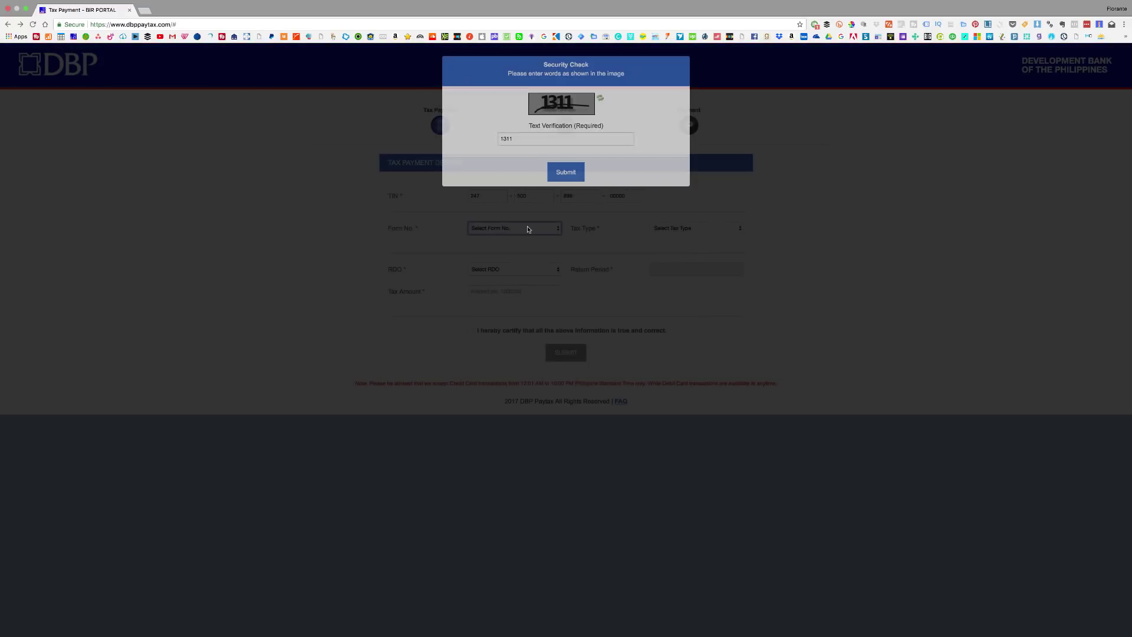
pyautogui.click(564, 172)
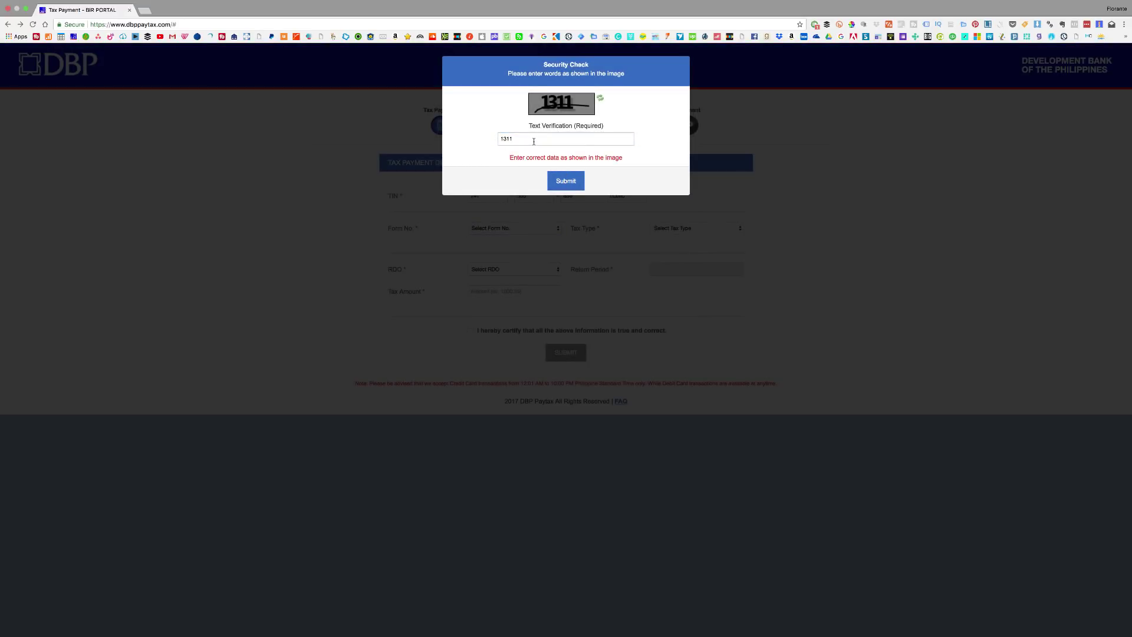
# Refresh the rejected captcha, enter the new verification text and resubmit
pyautogui.click(601, 98)
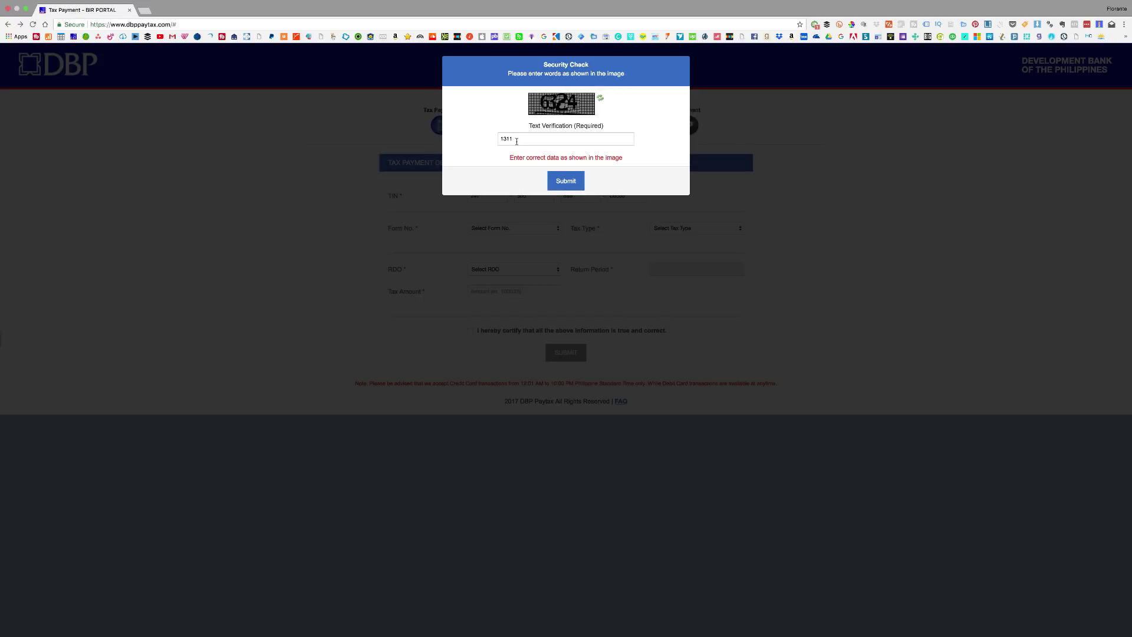
pyautogui.moveTo(511, 139); pyautogui.dragTo(468, 137)
pyautogui.write('6324')
pyautogui.click(566, 182)
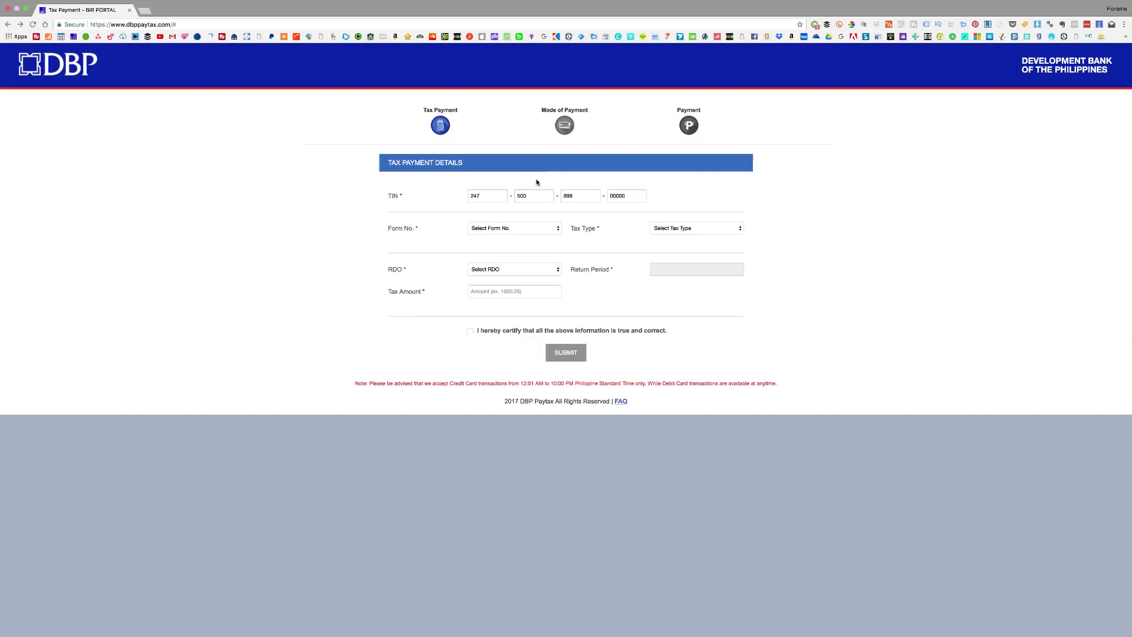
# Set Form No. to 1601E and Tax Type to WE
pyautogui.click(537, 233)
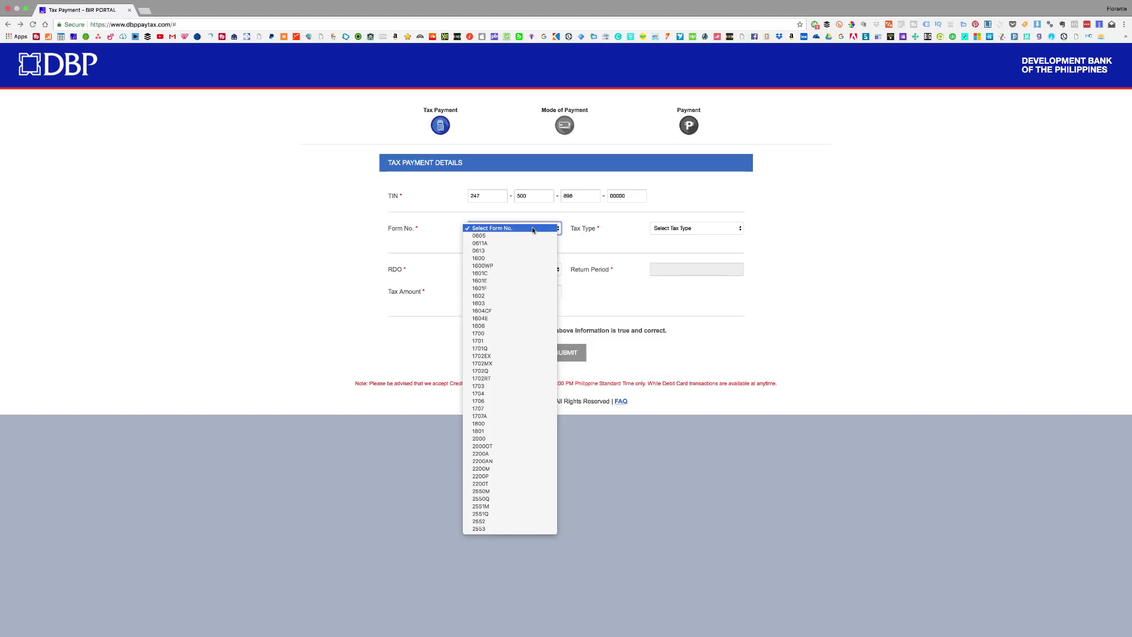
pyautogui.click(506, 282)
pyautogui.click(667, 231)
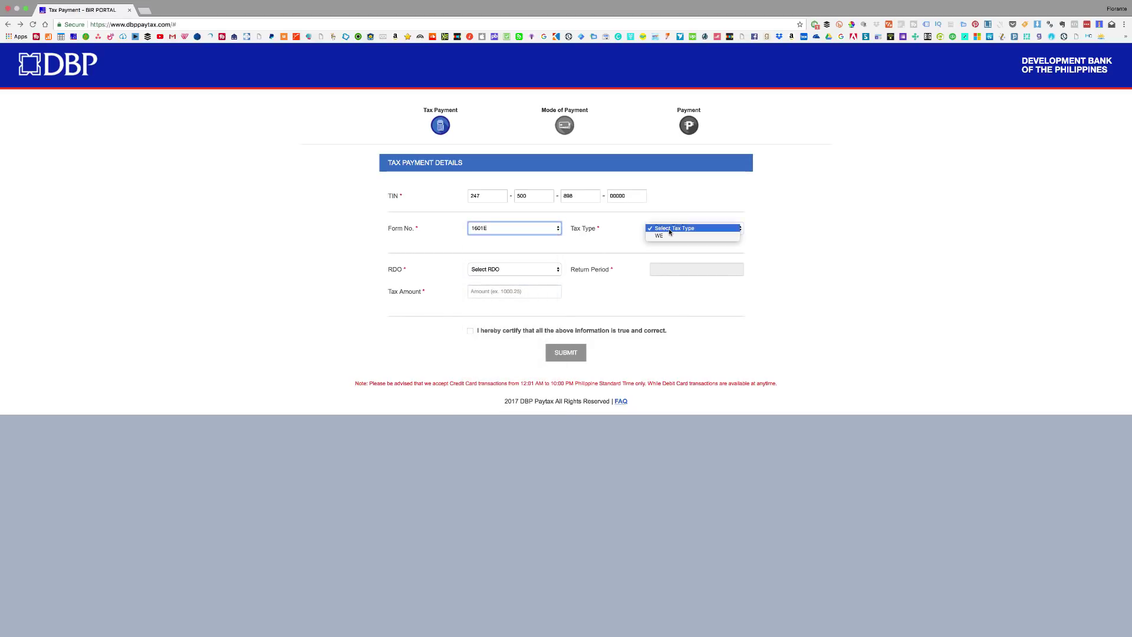
pyautogui.click(665, 236)
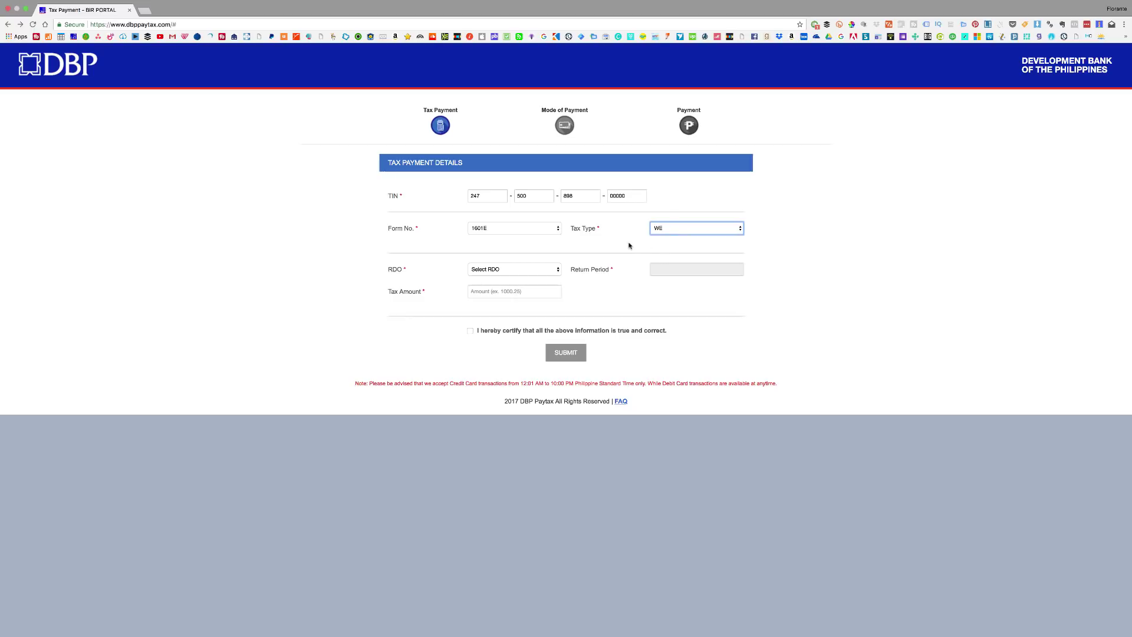
# Choose RDO 082 - CEBU CITY - SOUTH from the district office list
pyautogui.click(509, 270)
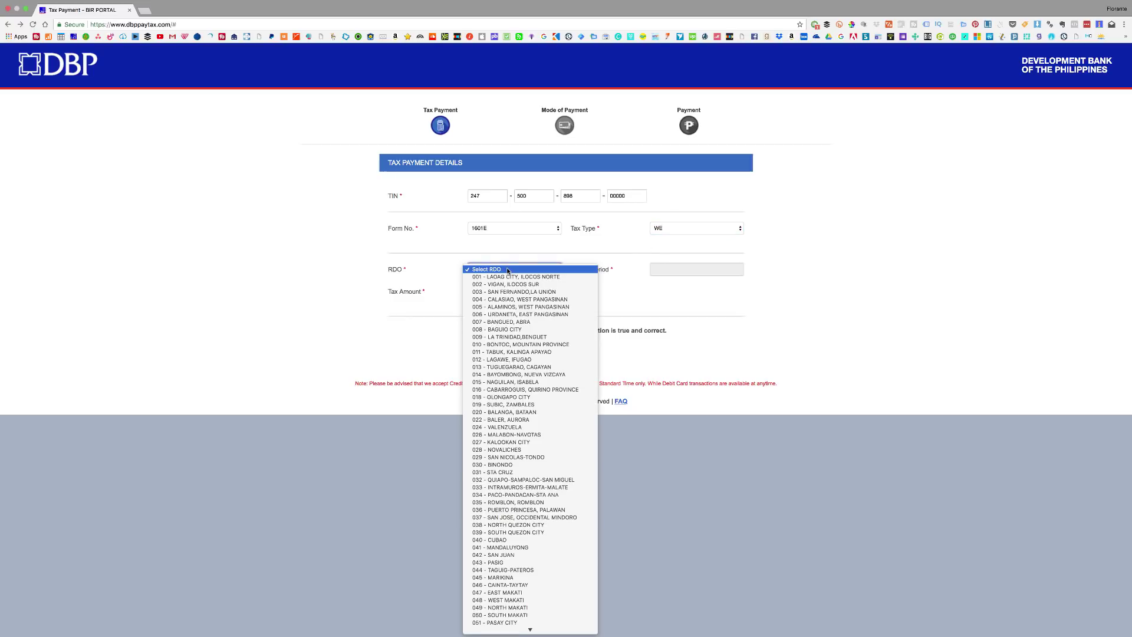
pyautogui.scroll(-2, 533, 440)
pyautogui.scroll(-15, 533, 439)
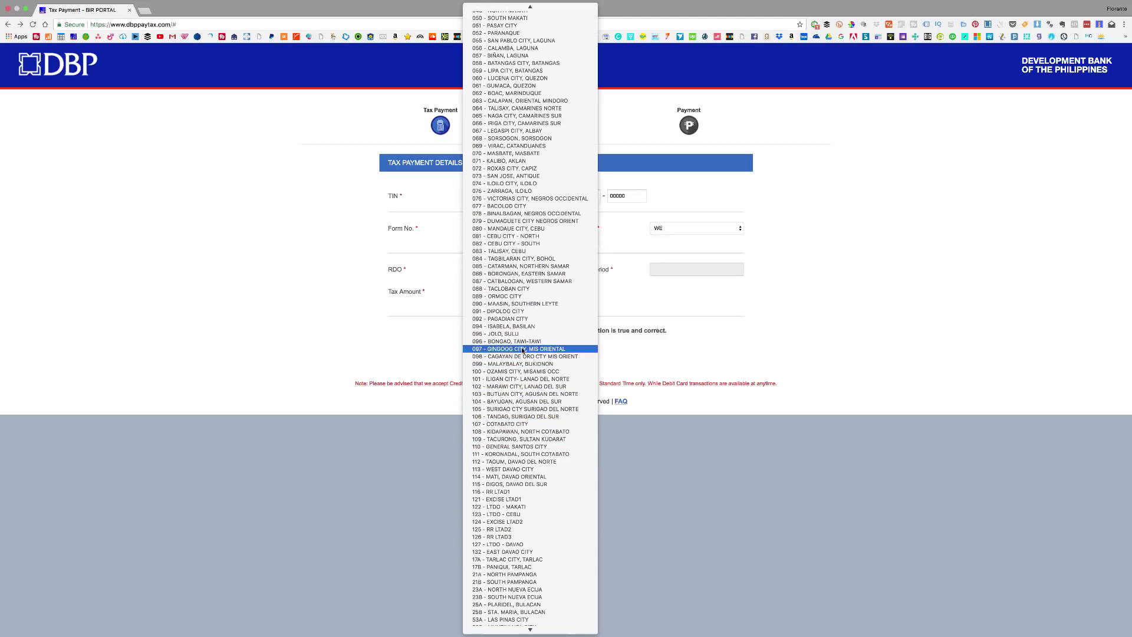
pyautogui.click(503, 246)
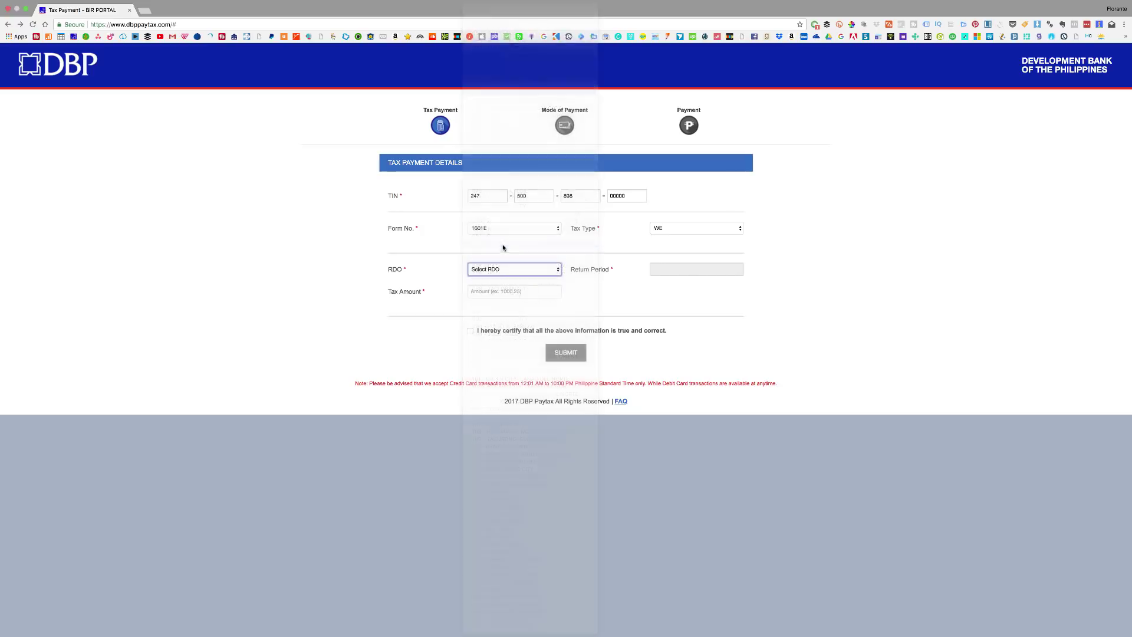
pyautogui.click(684, 272)
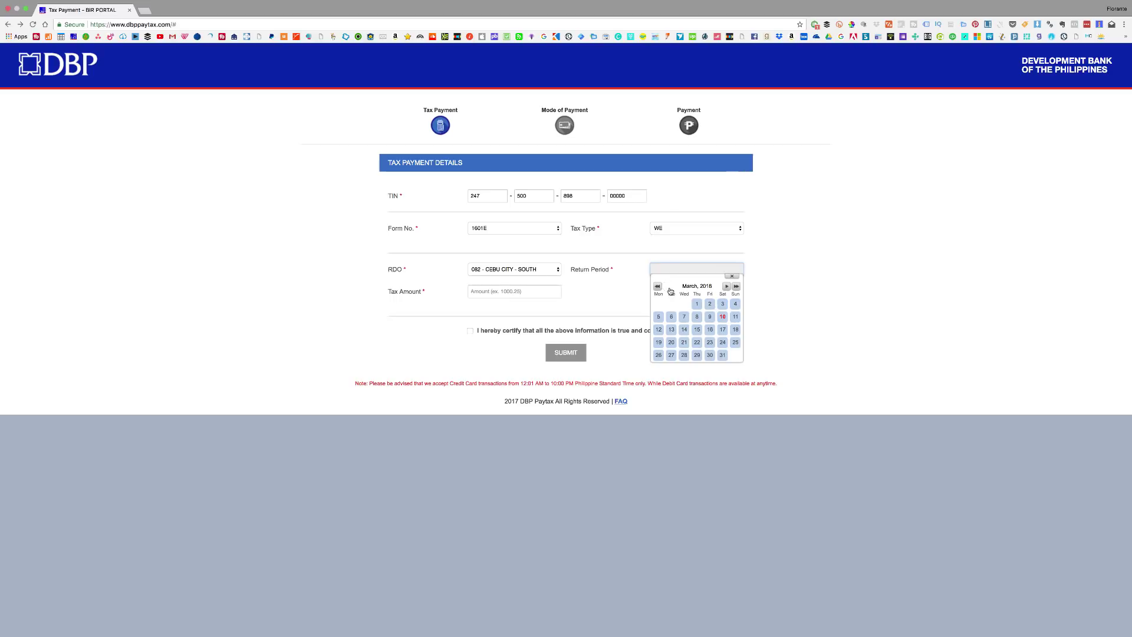
# Set return period 02/28/2018 and tax amount 325, certify, and submit the details
pyautogui.click(667, 286)
pyautogui.click(684, 355)
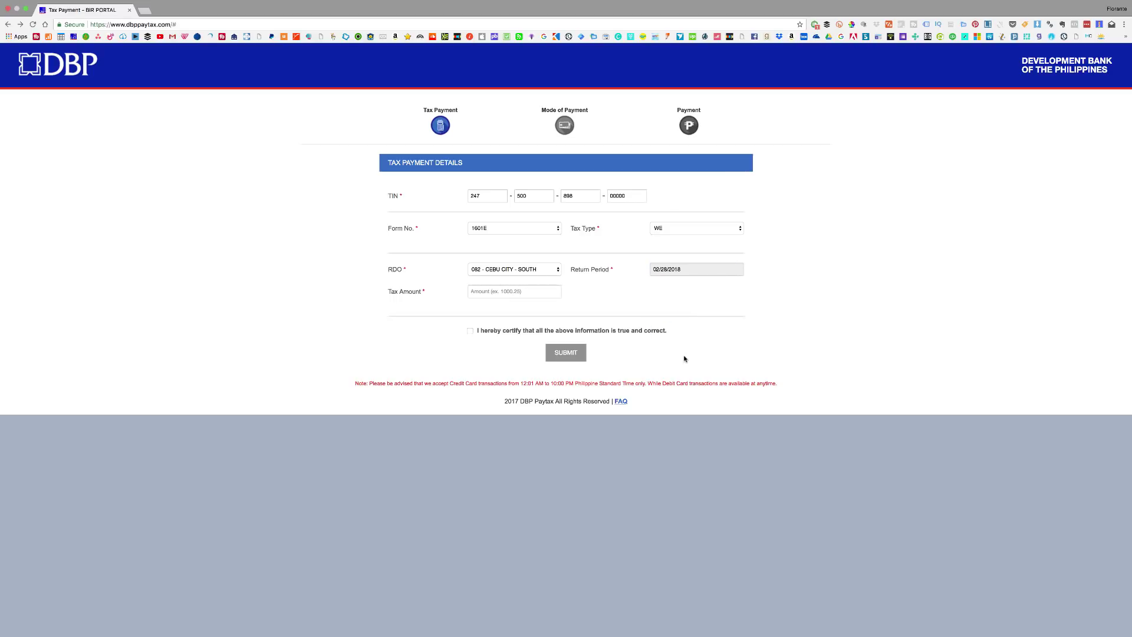
pyautogui.click(489, 291)
pyautogui.write('325')
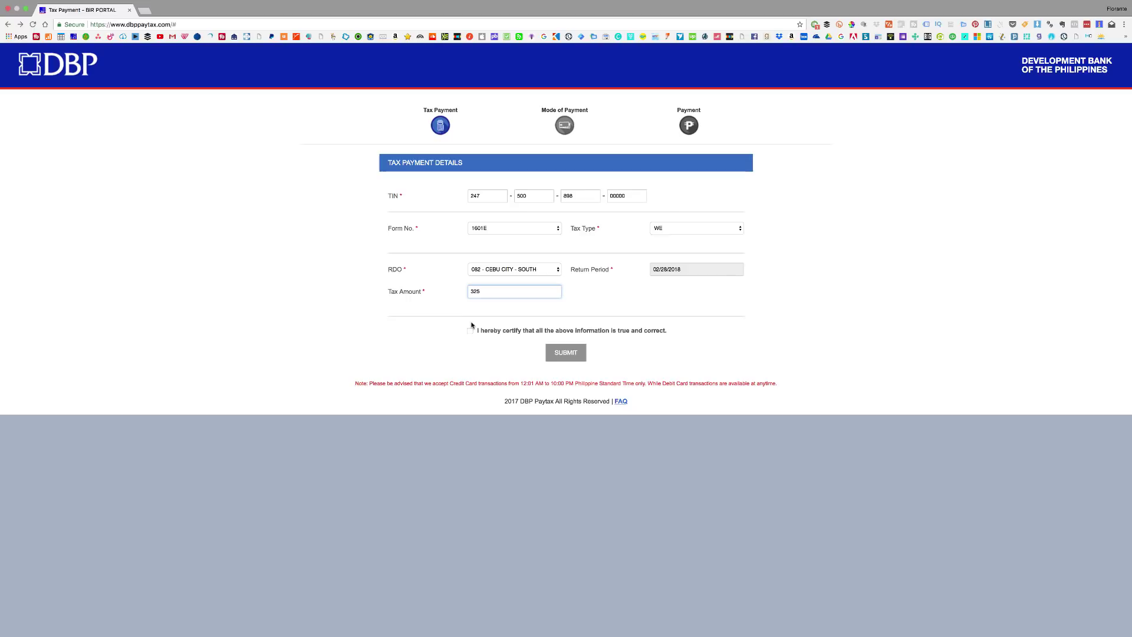
pyautogui.click(470, 332)
pyautogui.click(469, 333)
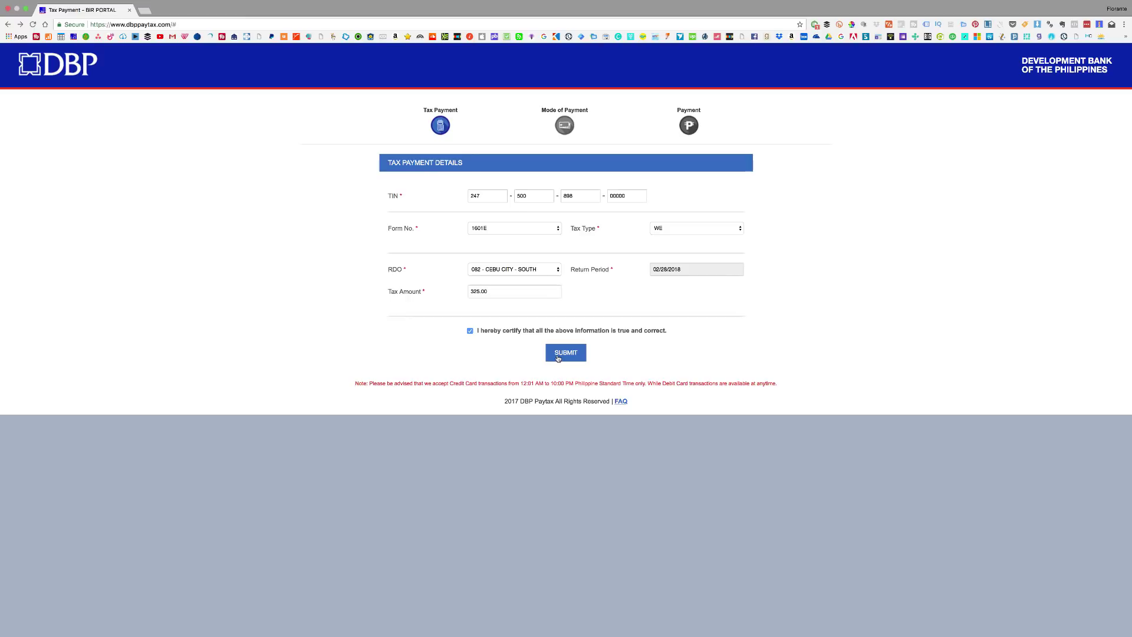
pyautogui.click(558, 358)
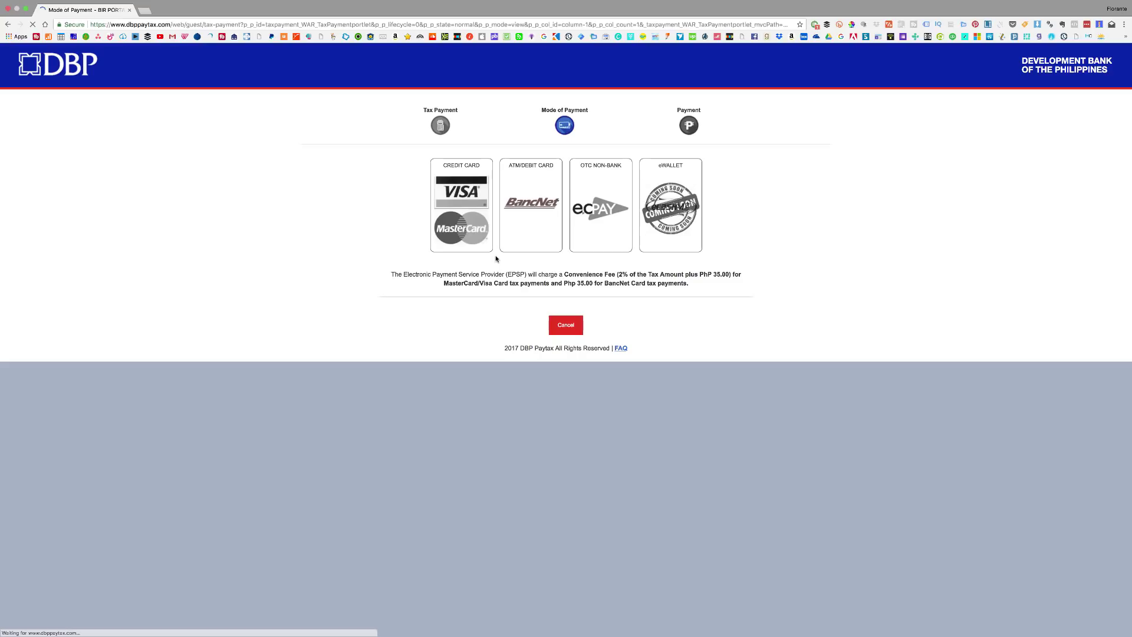
# Choose Credit Card (VISA/MasterCard) payment and accept the Definition of Terms
pyautogui.click(463, 206)
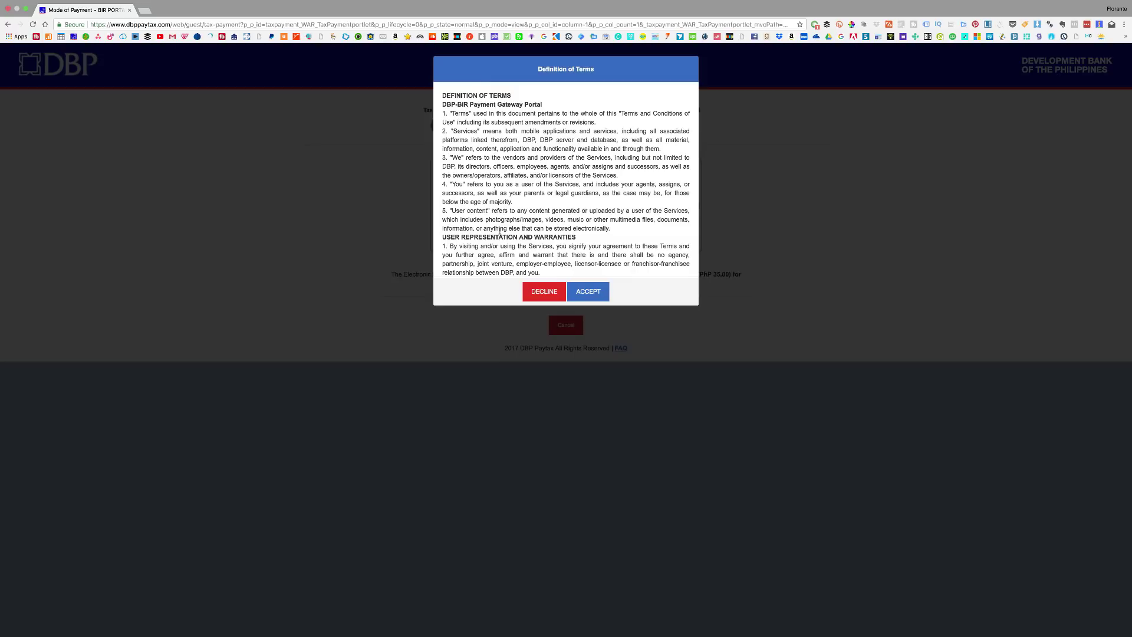
pyautogui.click(591, 293)
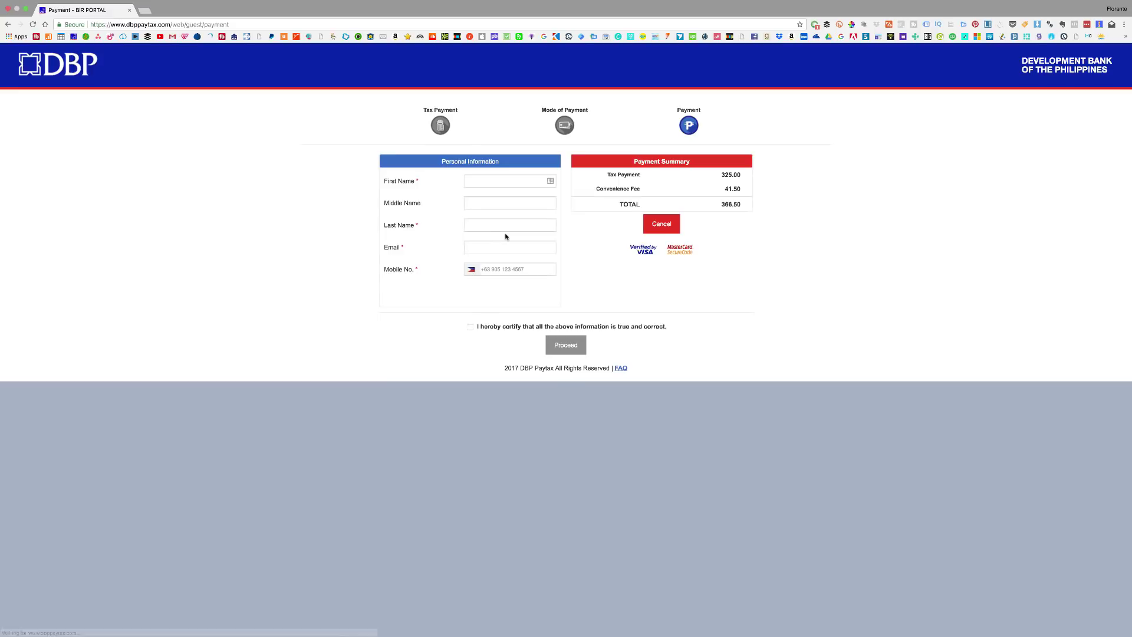
# Enter the payer's first, middle and last names
pyautogui.click(484, 180)
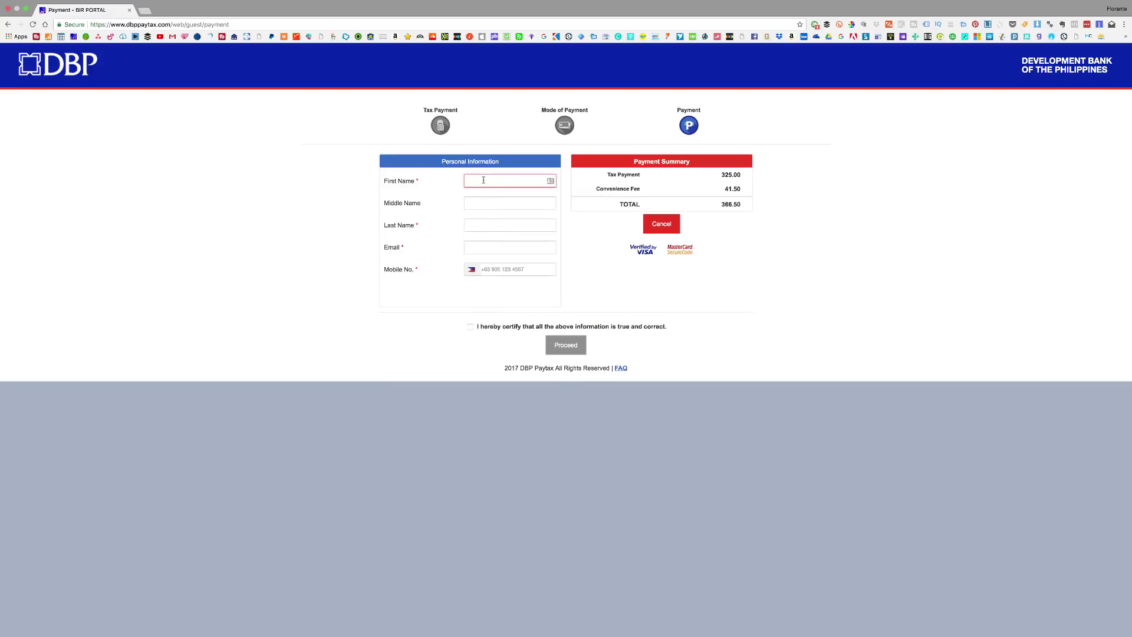
pyautogui.press('Tab')
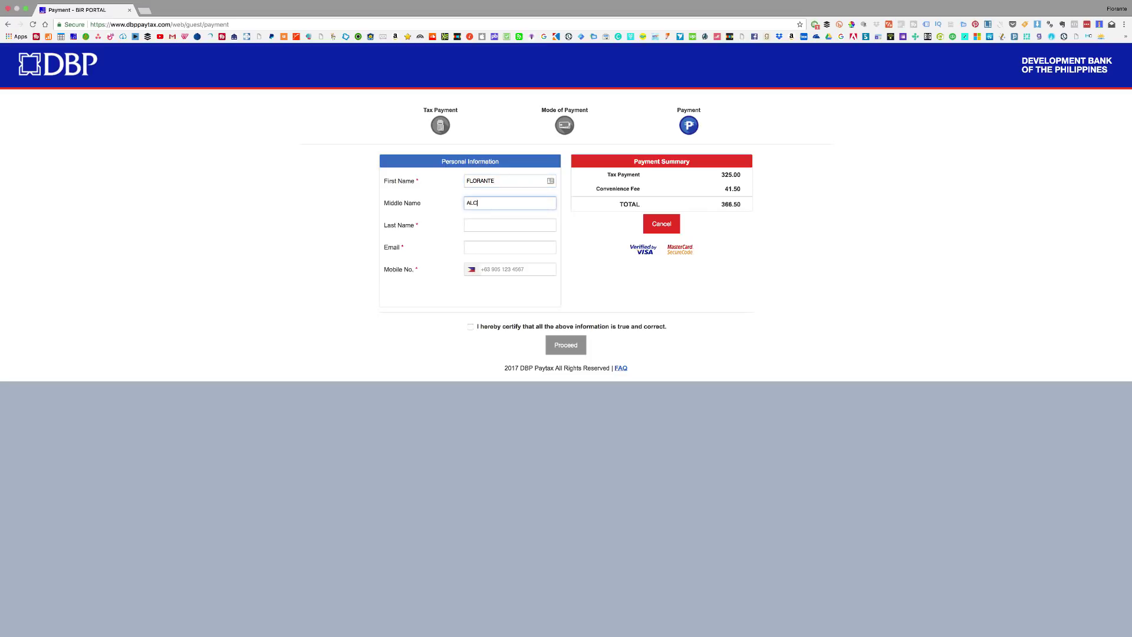
pyautogui.press('Tab')
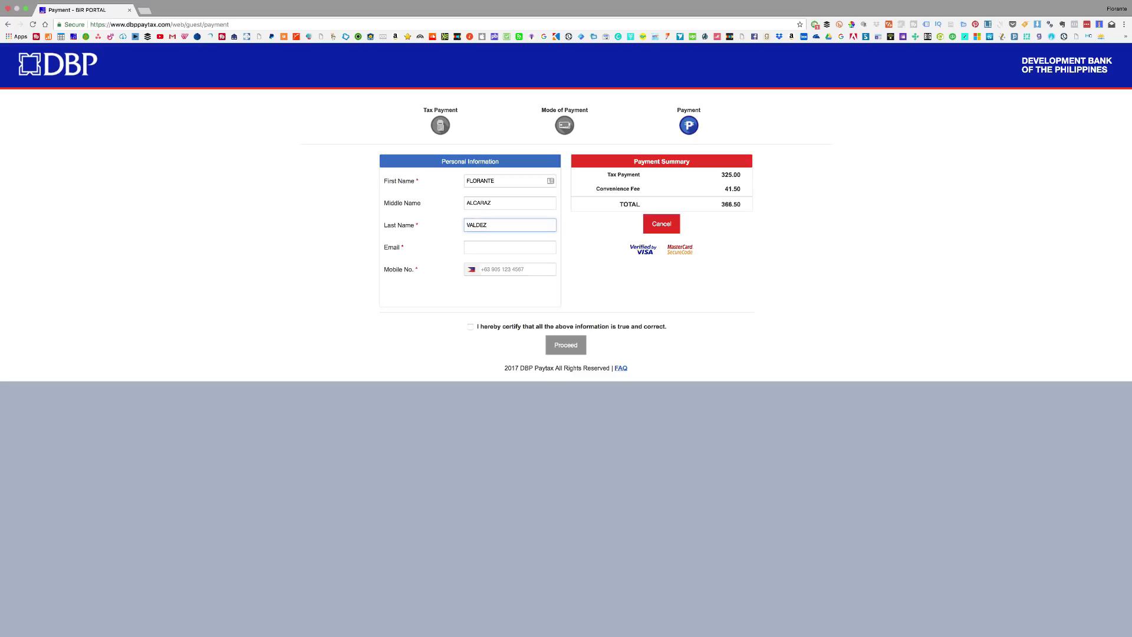
# Fill in the payer's e-mail and mobile number, certify them, and proceed
pyautogui.click(509, 247)
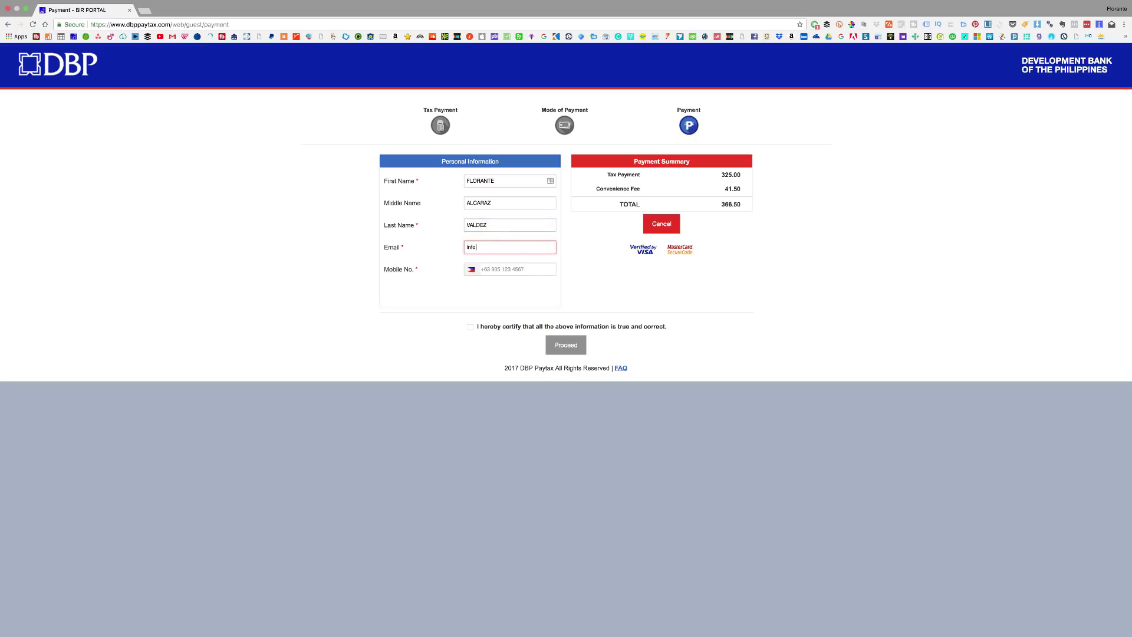
pyautogui.press('Tab')
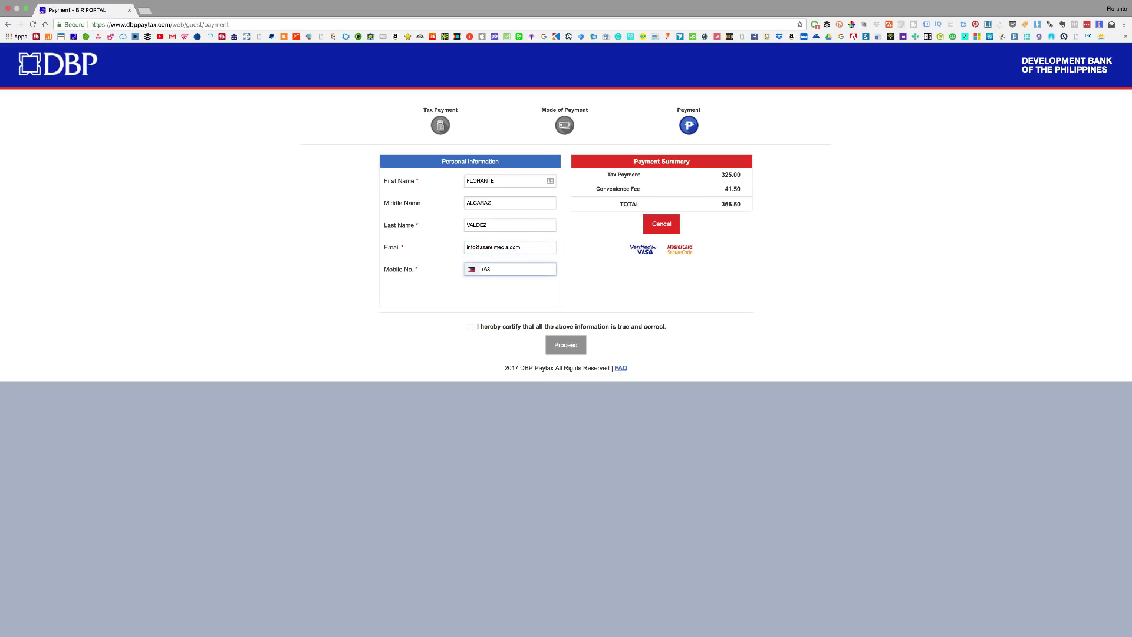
pyautogui.click(471, 326)
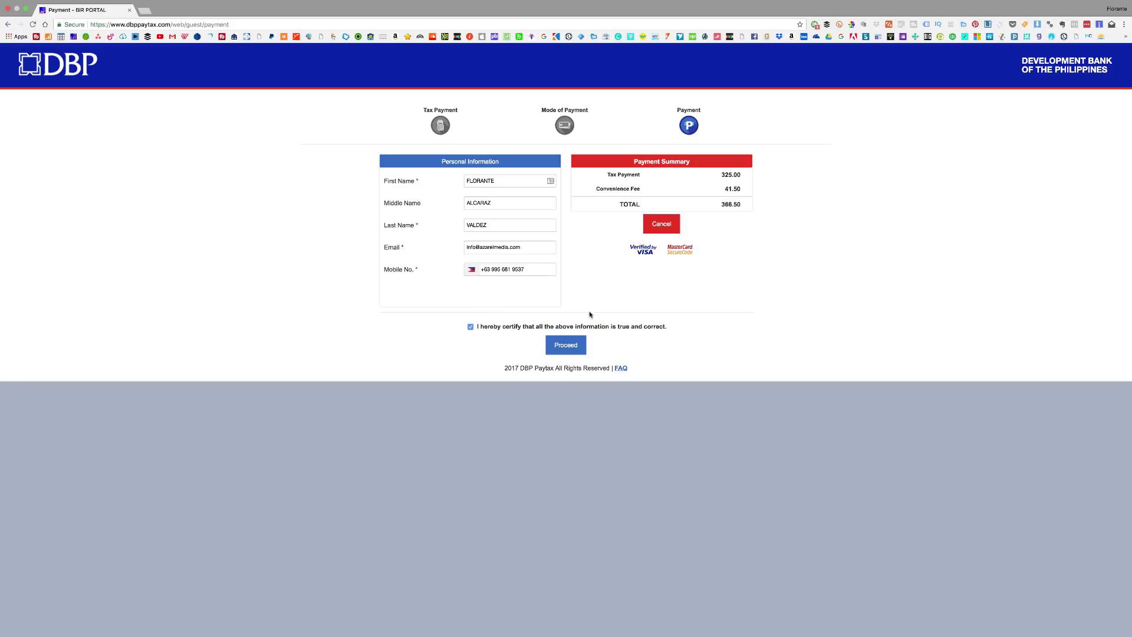
pyautogui.click(566, 347)
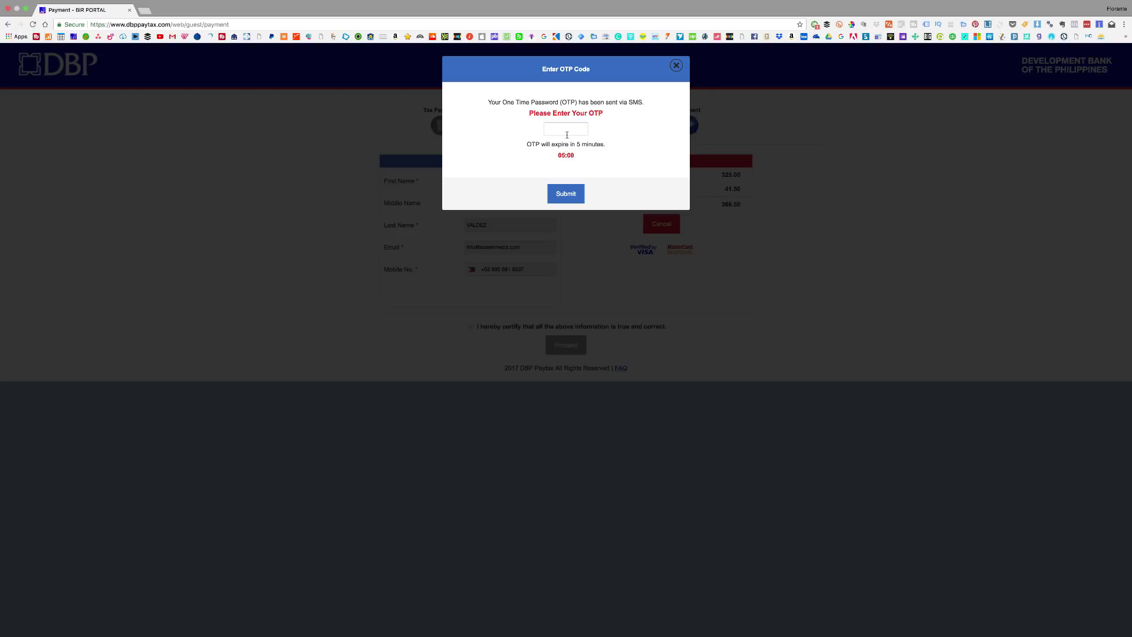
# Enter the one-time password received by SMS and submit it
pyautogui.click(567, 129)
pyautogui.click(570, 195)
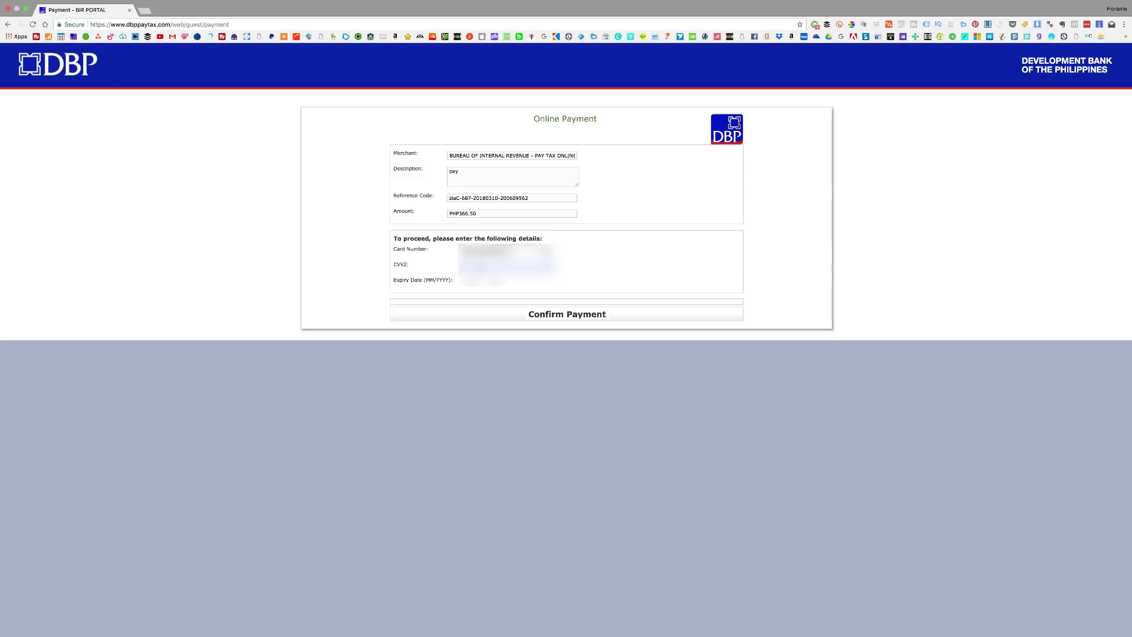
# Select the card's expiry month and year, then confirm the PHP366.50 payment
pyautogui.press('Tab')
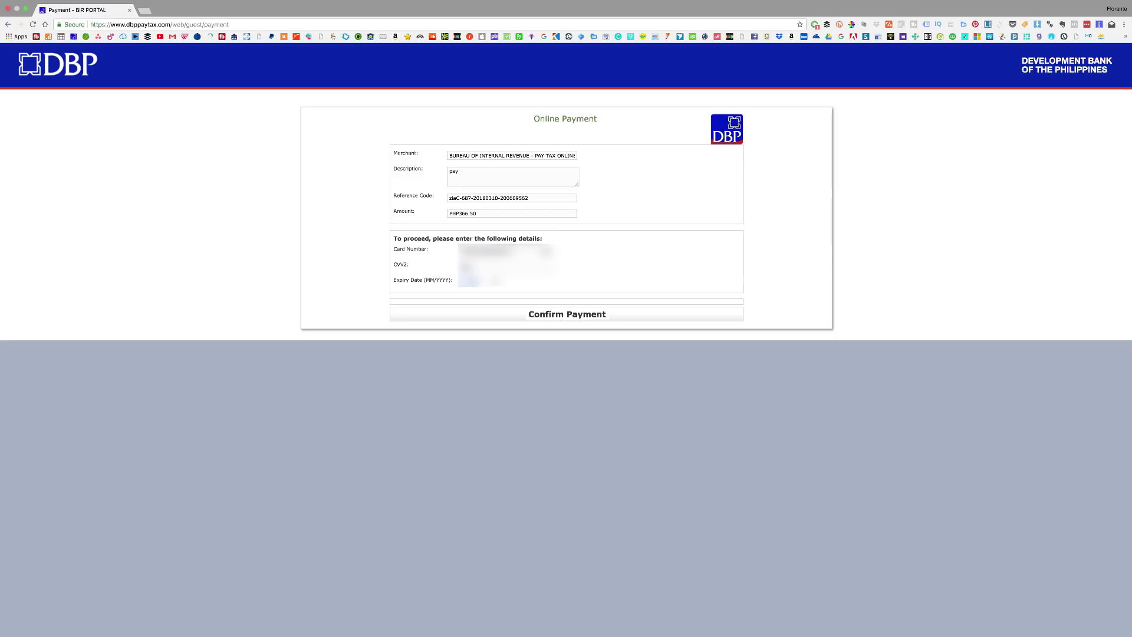
pyautogui.click(474, 282)
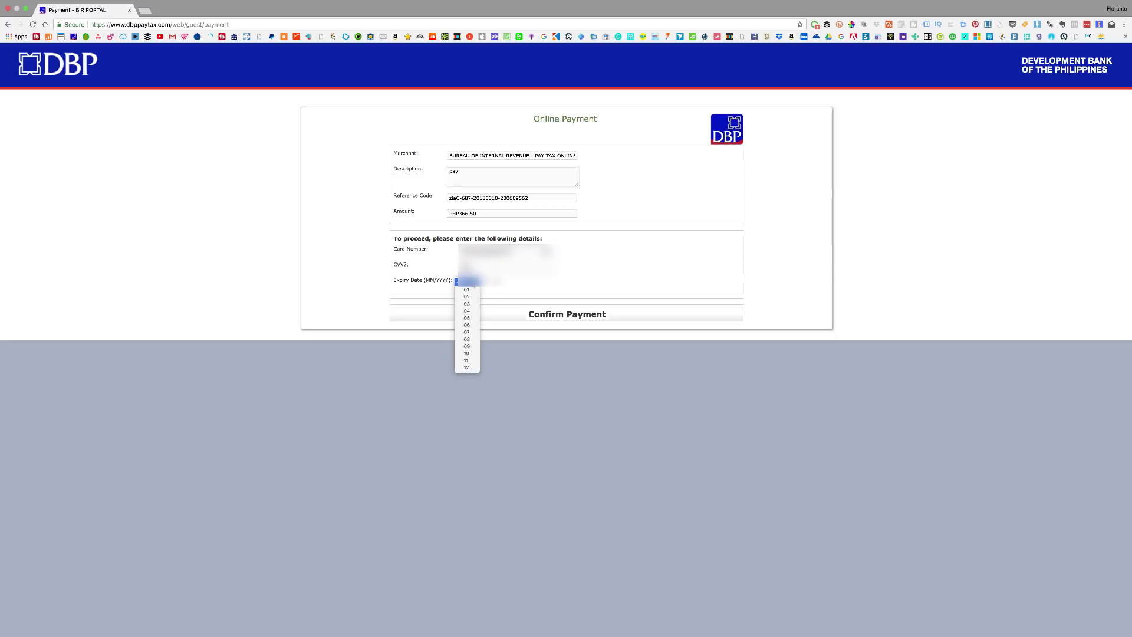
pyautogui.press('Return')
pyautogui.click(493, 287)
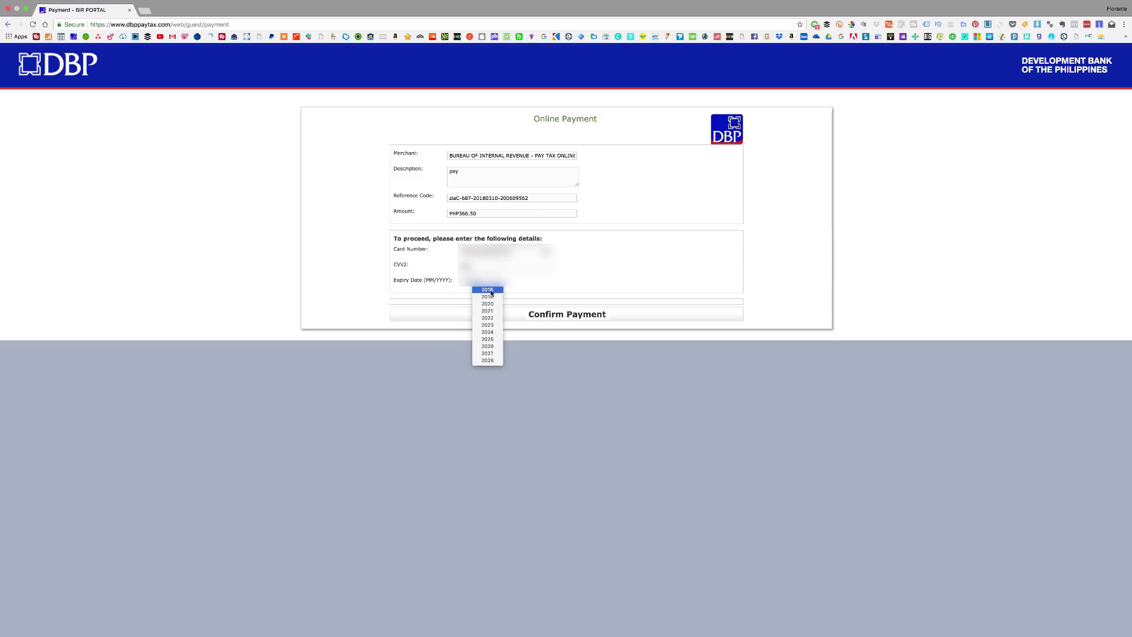
pyautogui.click(484, 319)
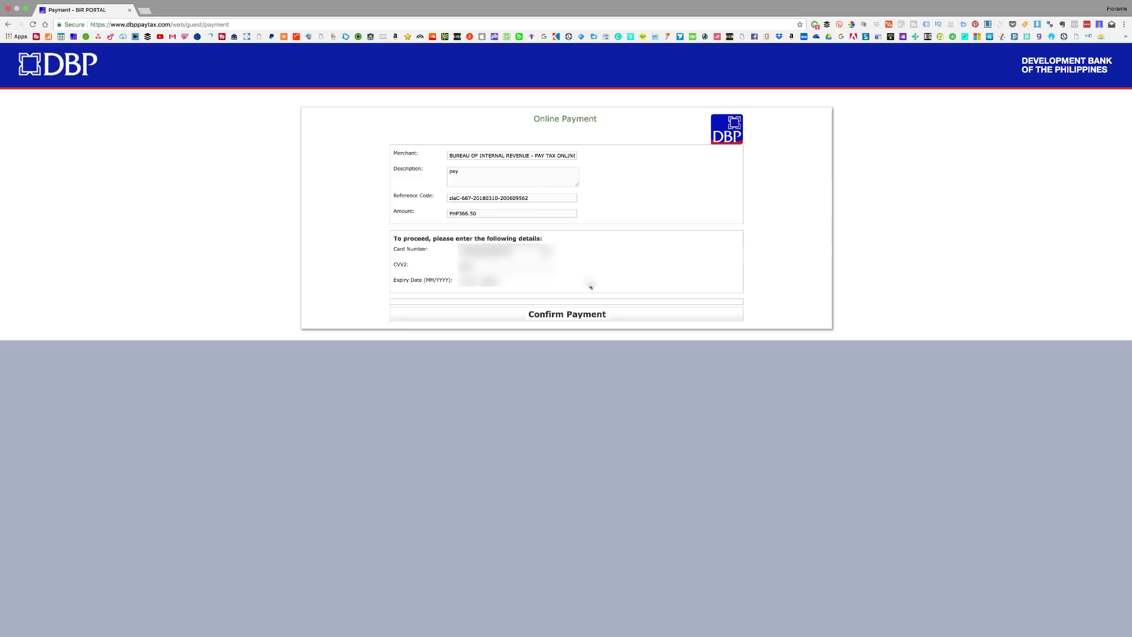
pyautogui.click(566, 316)
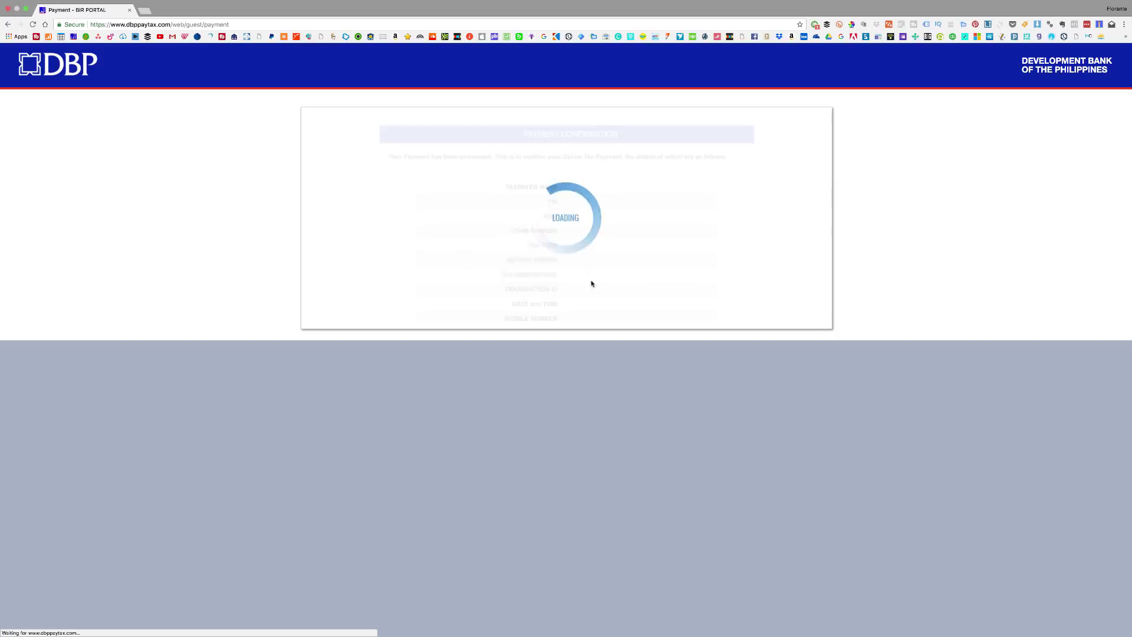
# Review the 366.50 payment confirmation and download the receipt as a PDF
pyautogui.scroll(-1, 584, 272)
pyautogui.scroll(-5, 583, 272)
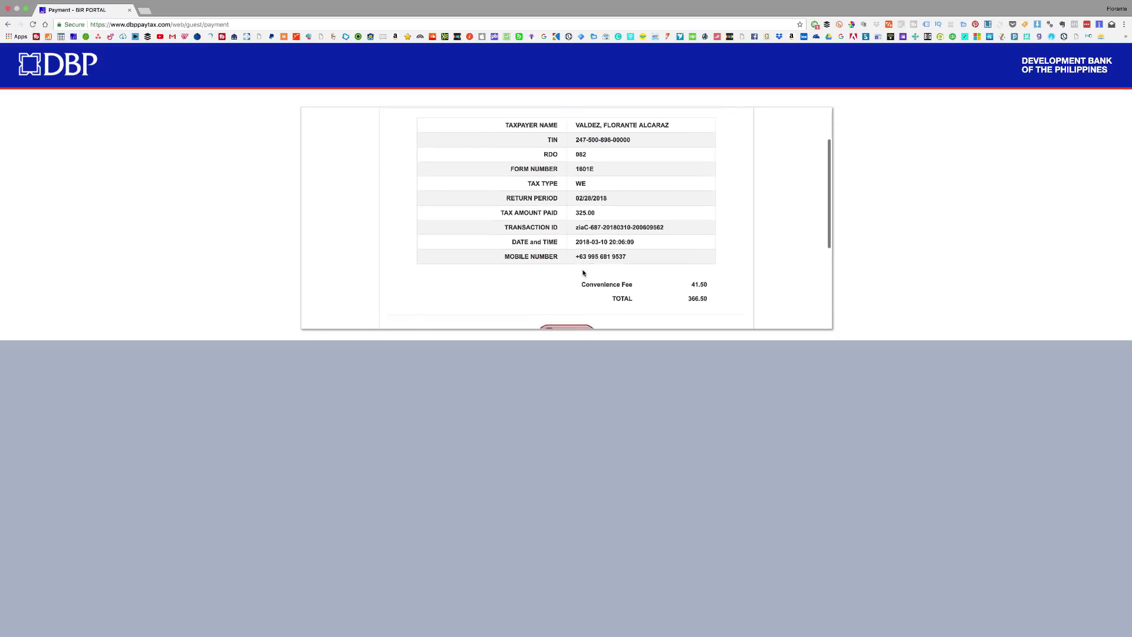
pyautogui.scroll(5, 628, 251)
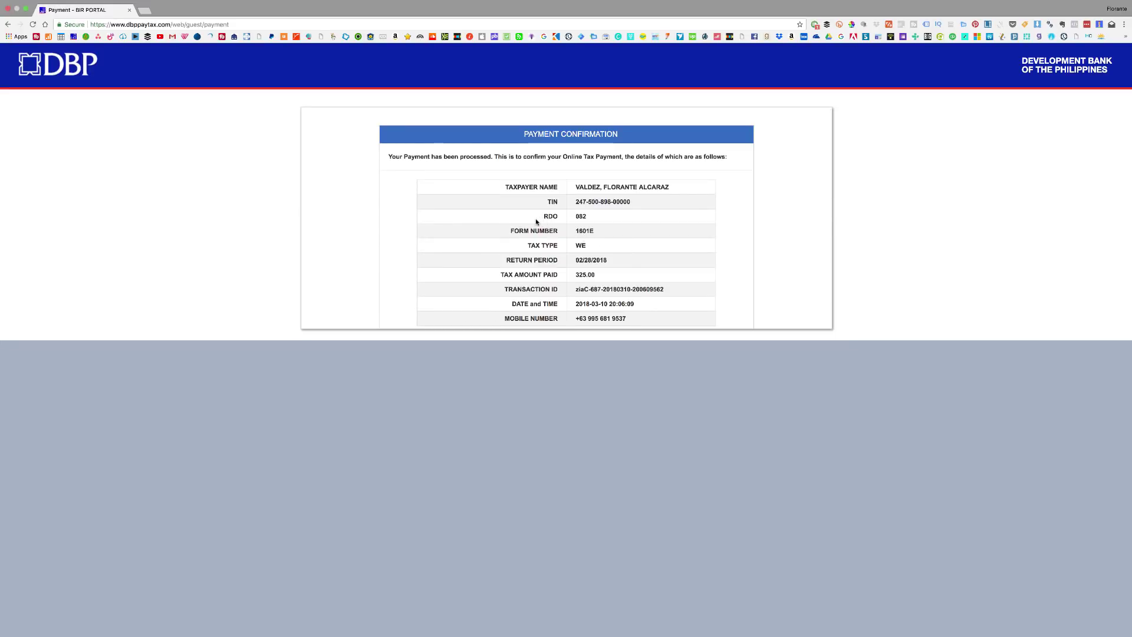
pyautogui.scroll(-2, 536, 221)
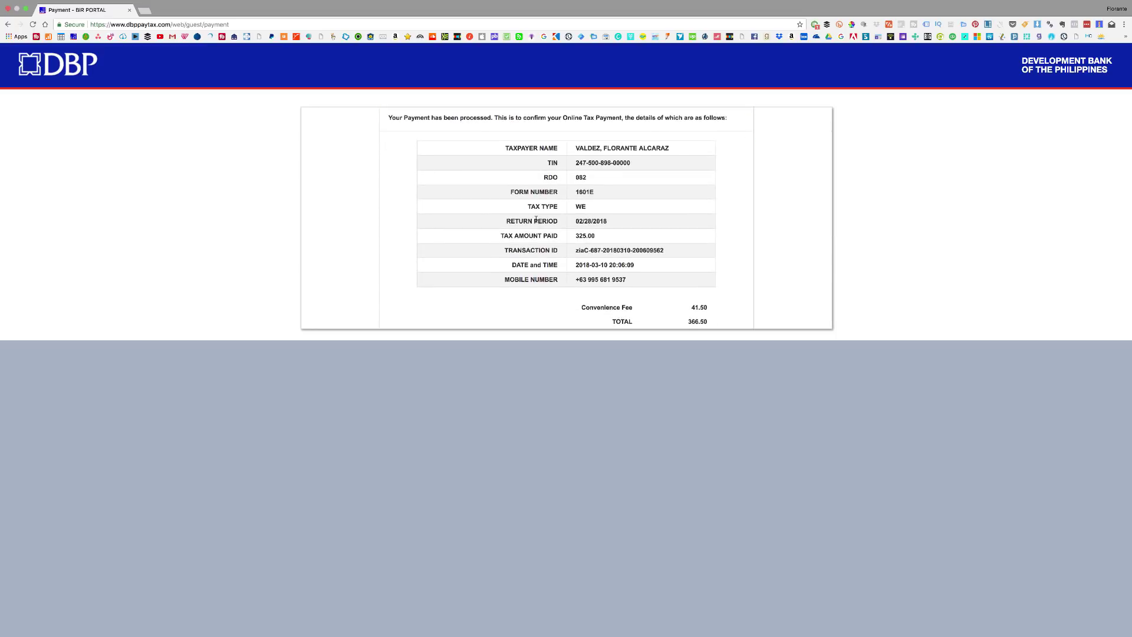
pyautogui.scroll(-6, 536, 220)
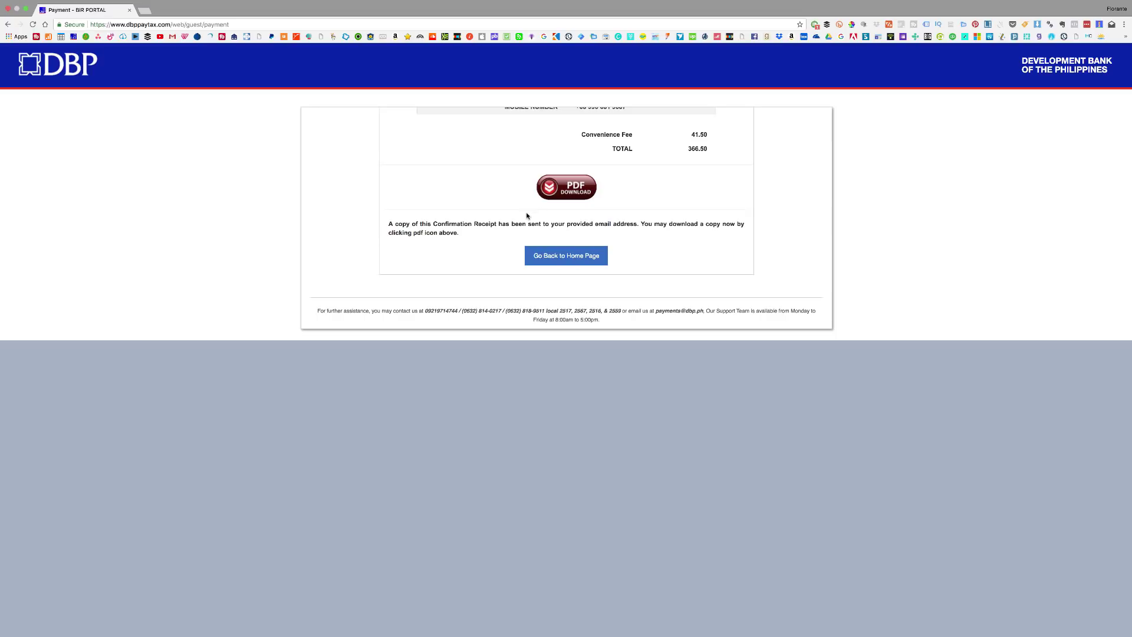
pyautogui.click(571, 190)
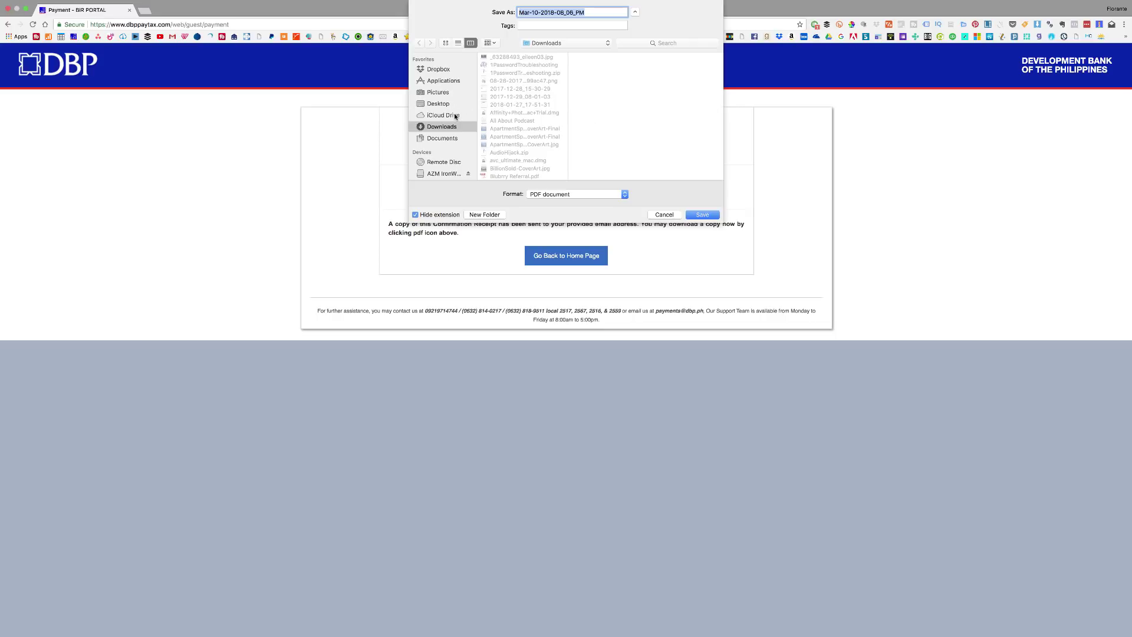
# Save the receipt PDF as '1601E Feb2018' in Dropbox's BizDocs folder
pyautogui.click(460, 141)
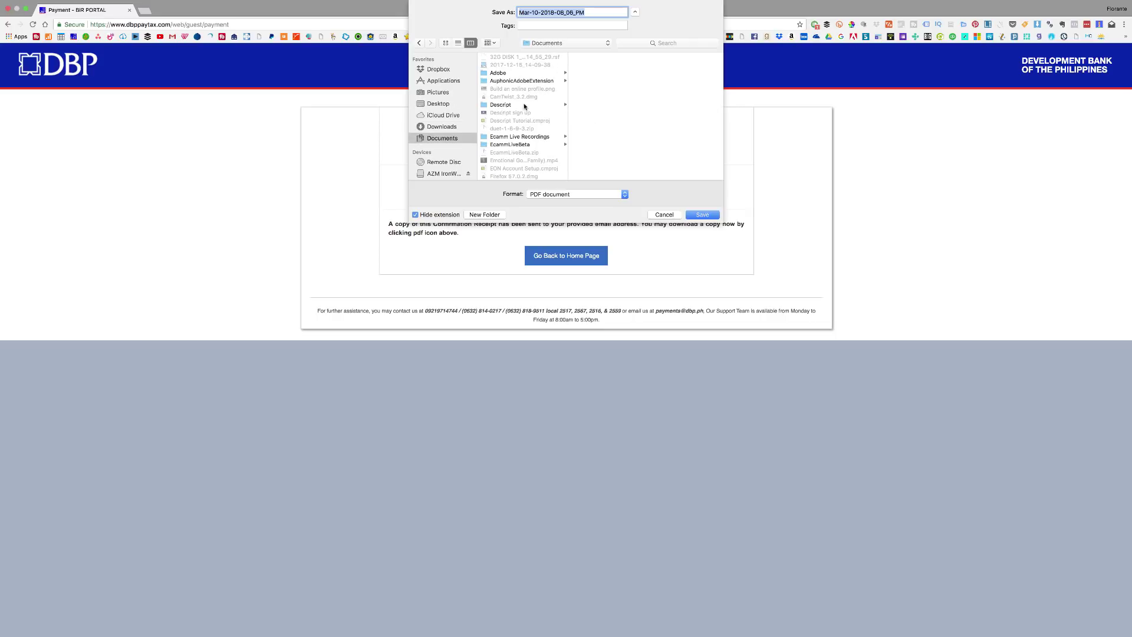
pyautogui.scroll(3, 544, 130)
pyautogui.click(460, 69)
pyautogui.click(500, 121)
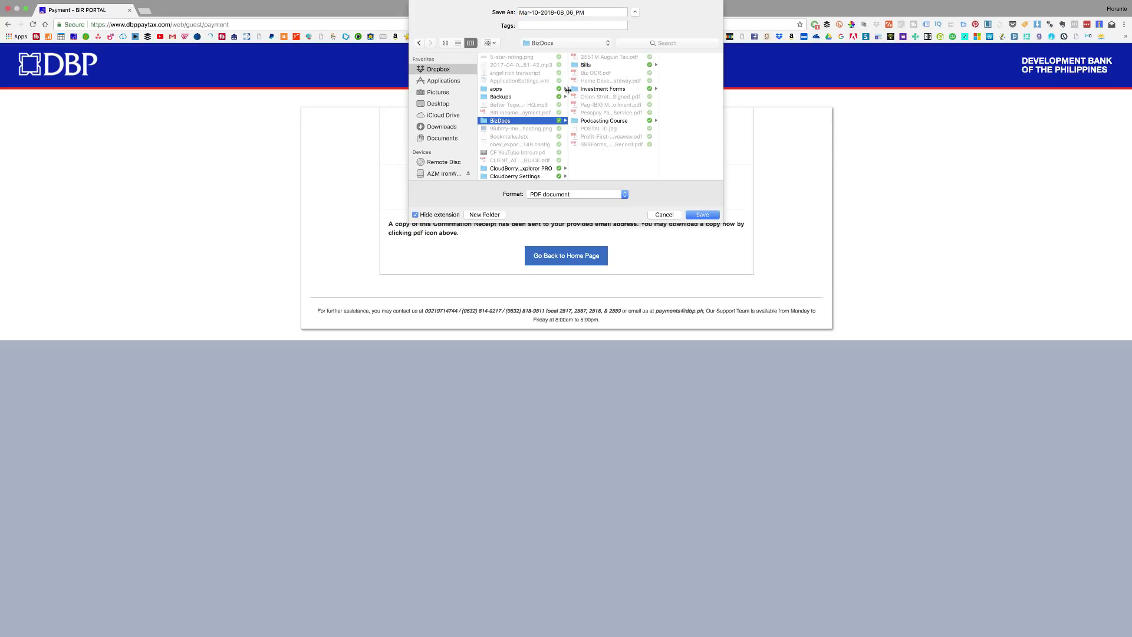
pyautogui.tripleClick(555, 12)
pyautogui.press('BackSpace')
pyautogui.write('160')
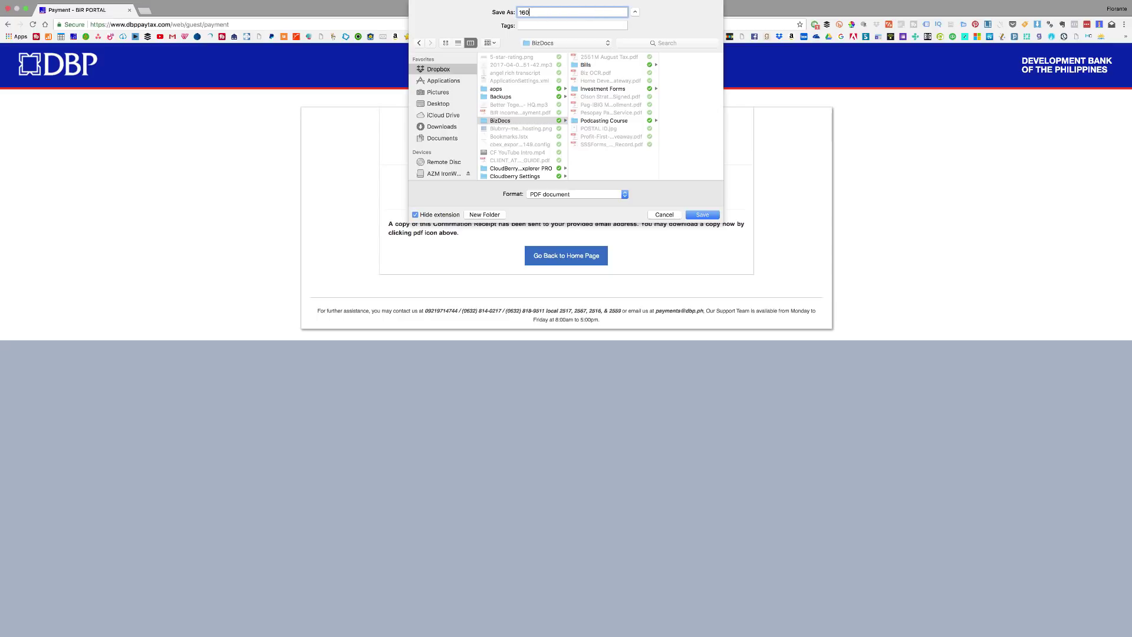
pyautogui.write('1E Feb2018')
pyautogui.click(703, 214)
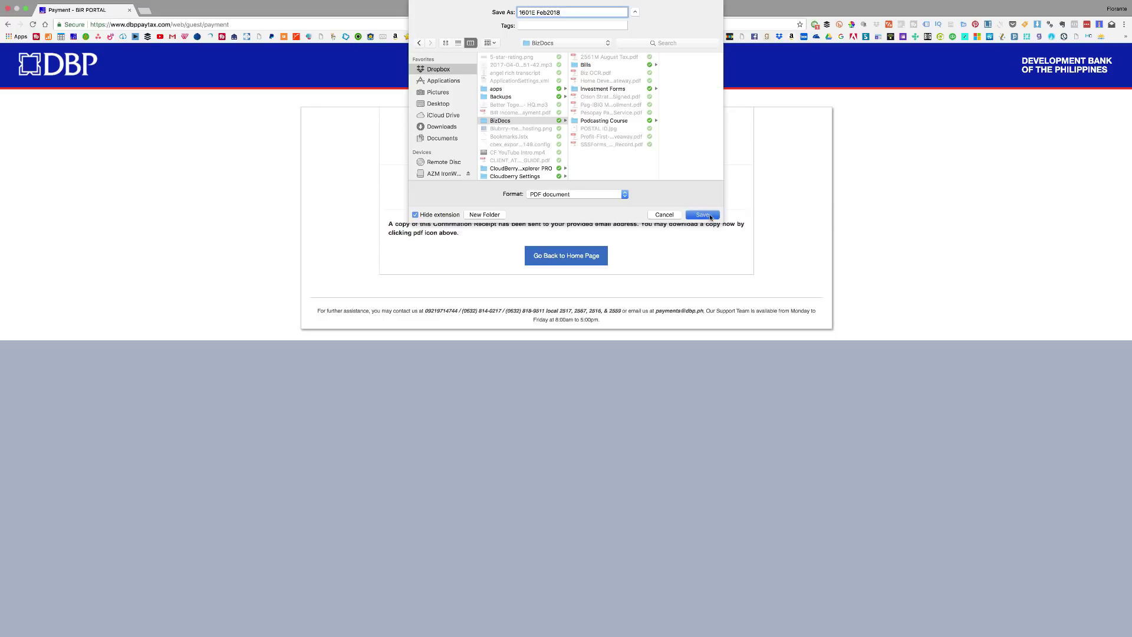